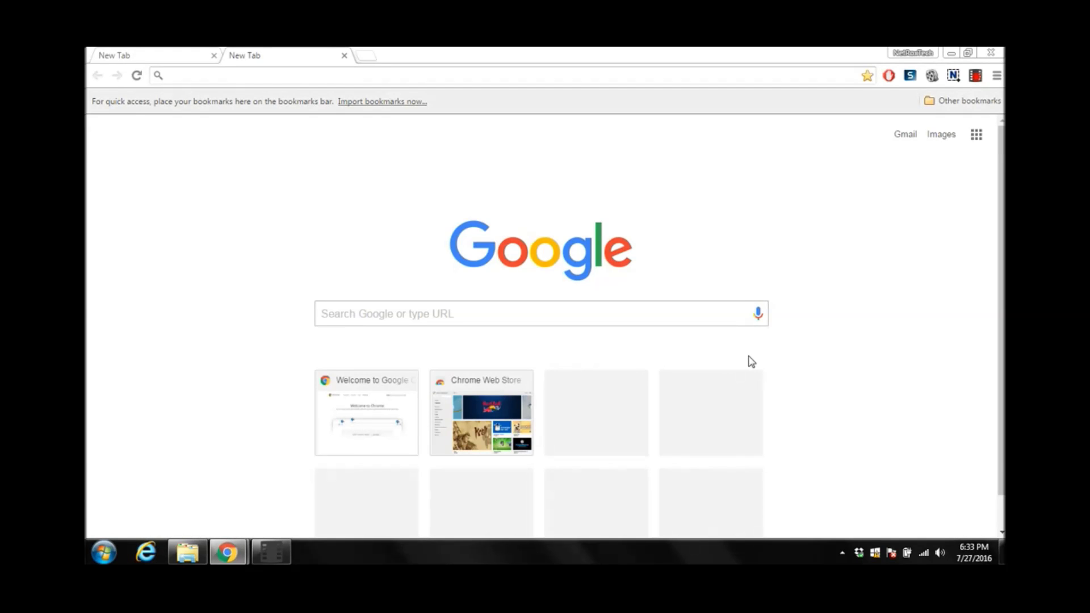
Step: Launch Registry Editor by searching 'regedit' from the Start menu
{"action": "left_click", "coordinate": [105, 551]}
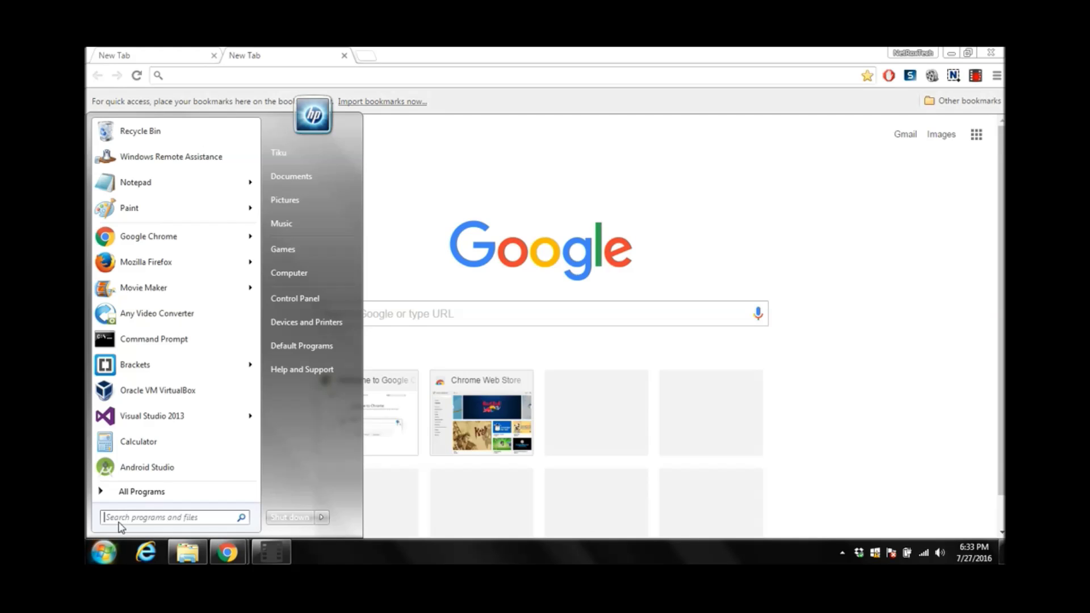
{"action": "type", "text": "regedit"}
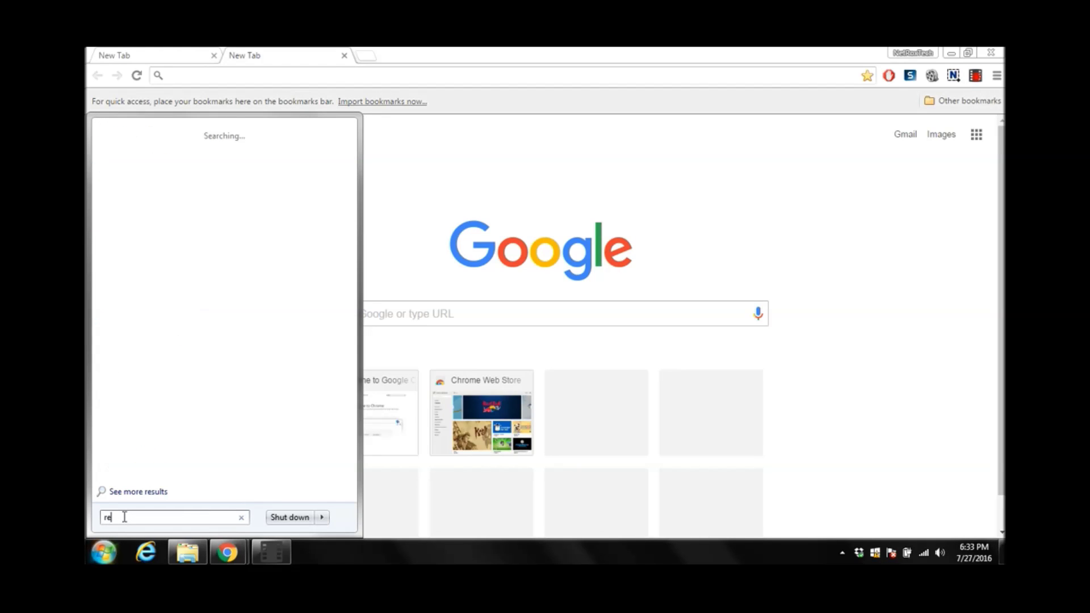
{"action": "key", "text": "Return"}
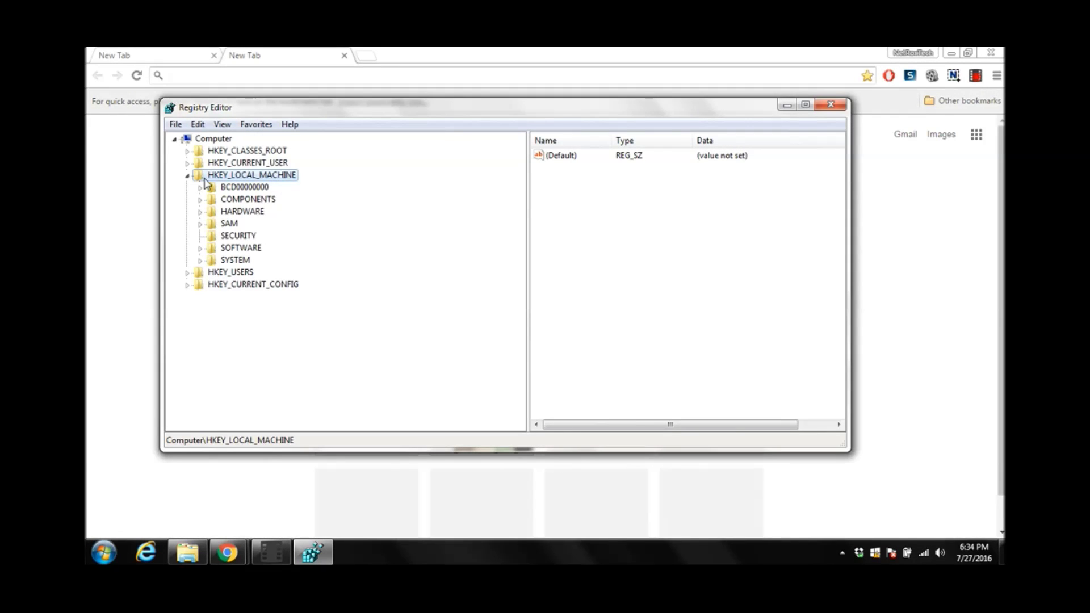
Step: Expand SYSTEM > CurrentControlSet > Enum > USBSTOR to list the six USB storage device keys
{"action": "left_click", "coordinate": [200, 261]}
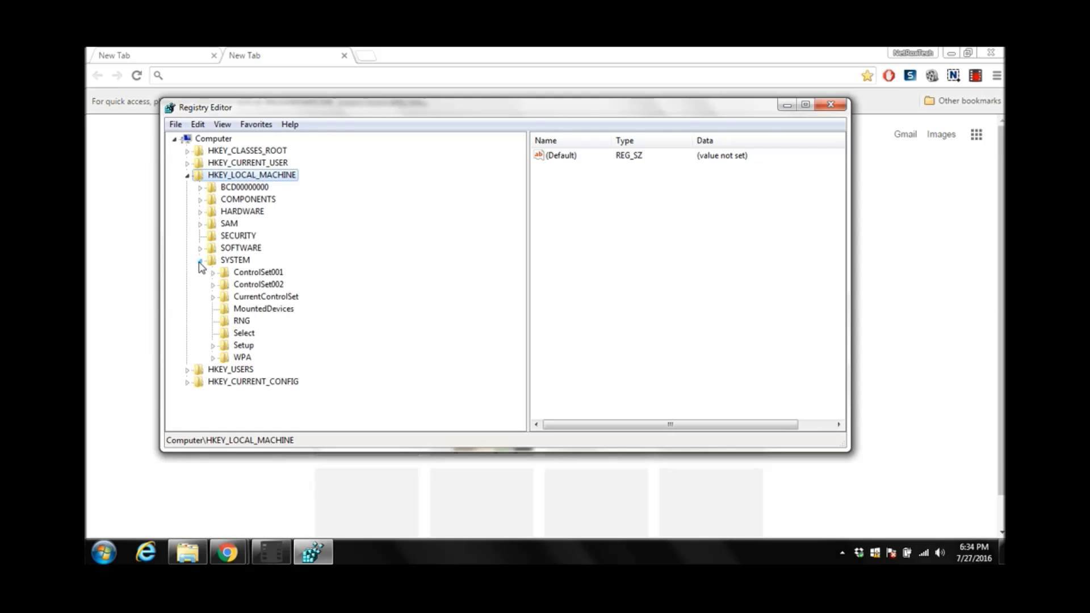
{"action": "left_click", "coordinate": [223, 298]}
{"action": "left_click", "coordinate": [211, 298]}
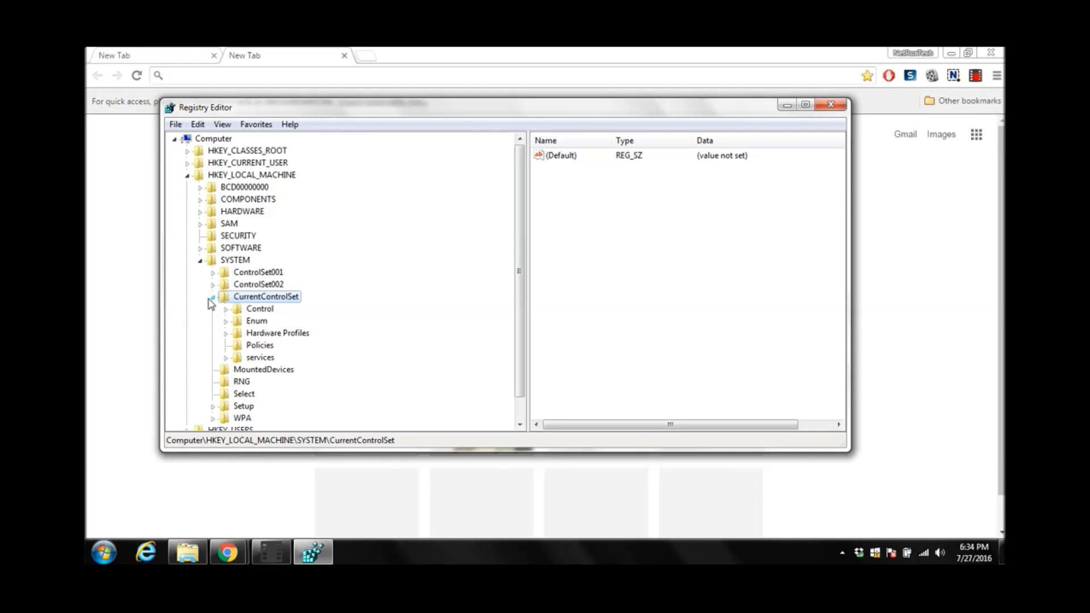
{"action": "left_click", "coordinate": [225, 321]}
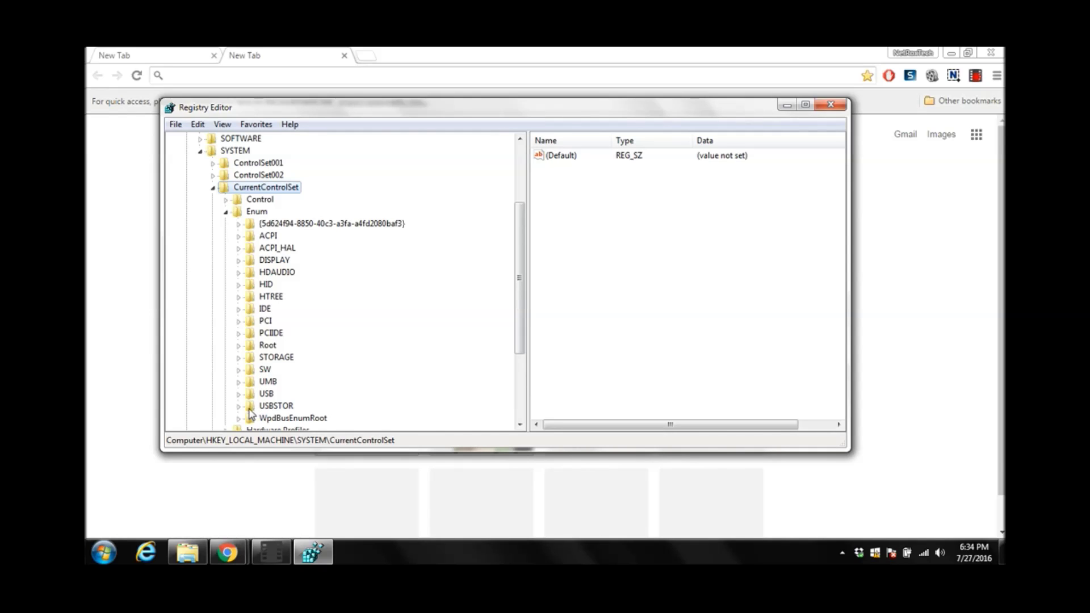
{"action": "left_click", "coordinate": [239, 405]}
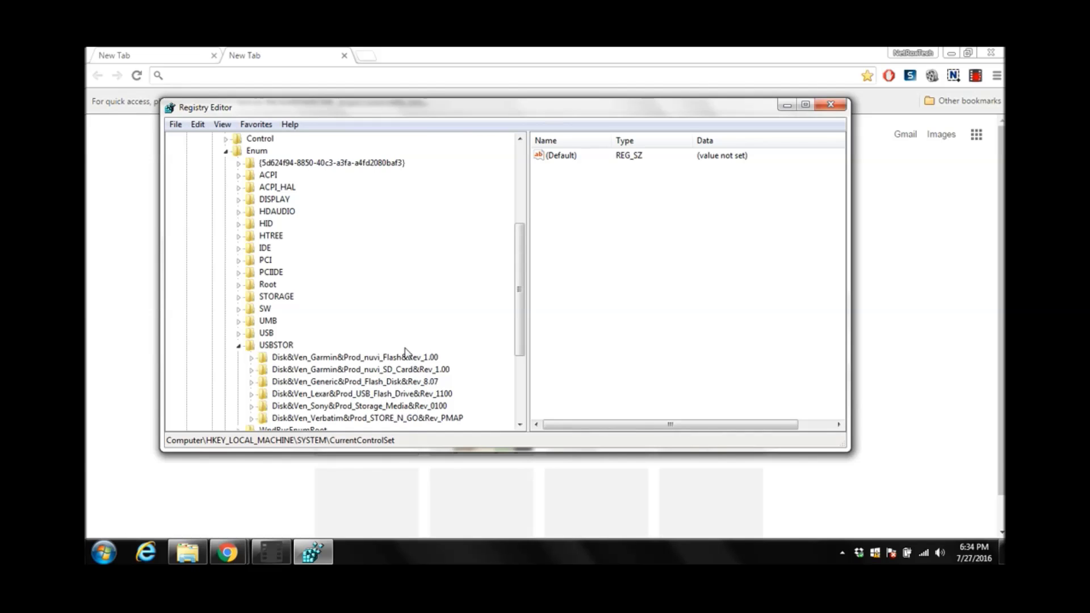
{"action": "scroll", "coordinate": [406, 352], "scroll_direction": "down", "scroll_amount": 1}
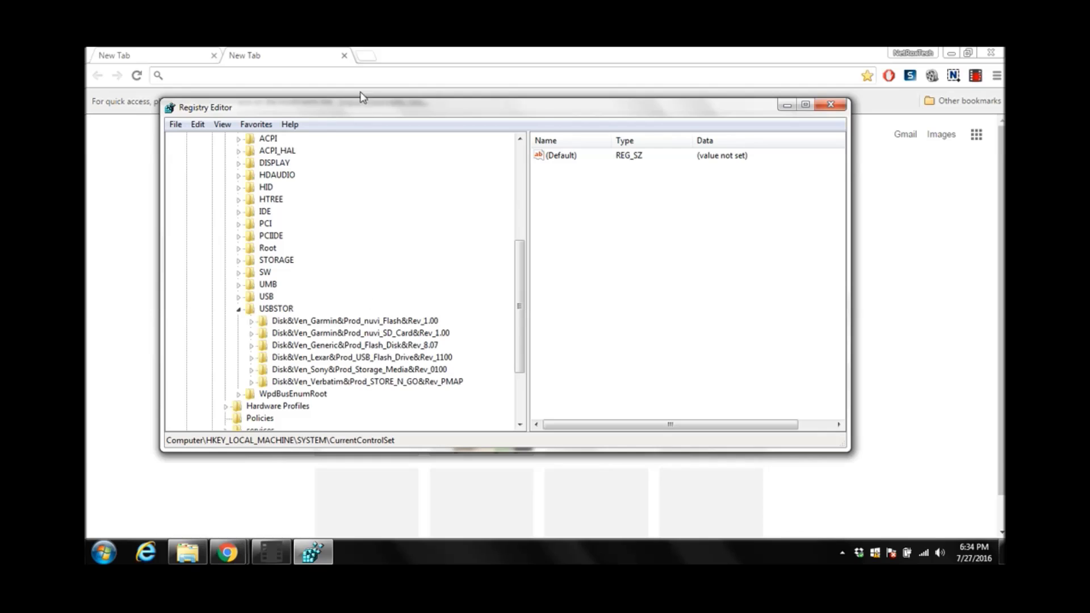
Step: Search Google for 'USBDeview' in Chrome
{"action": "left_click", "coordinate": [318, 53]}
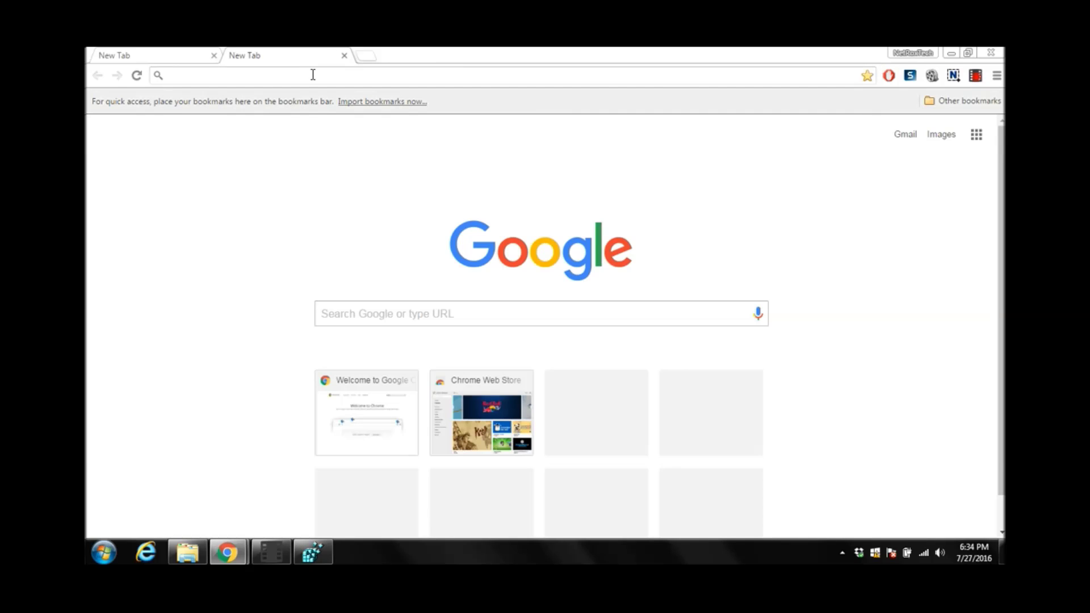
{"action": "type", "text": "USB"}
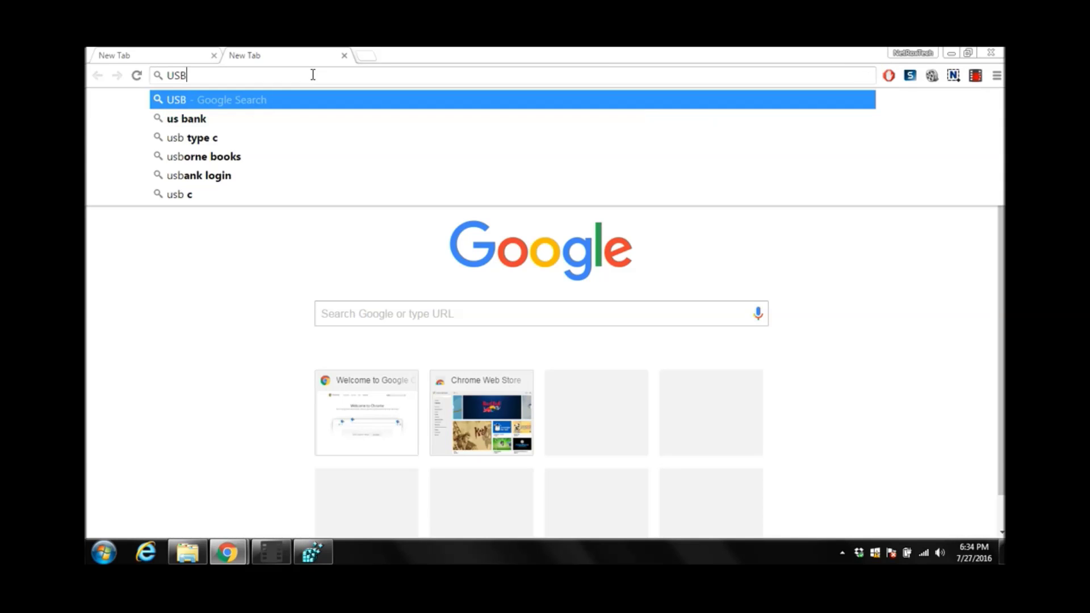
{"action": "type", "text": "Deview"}
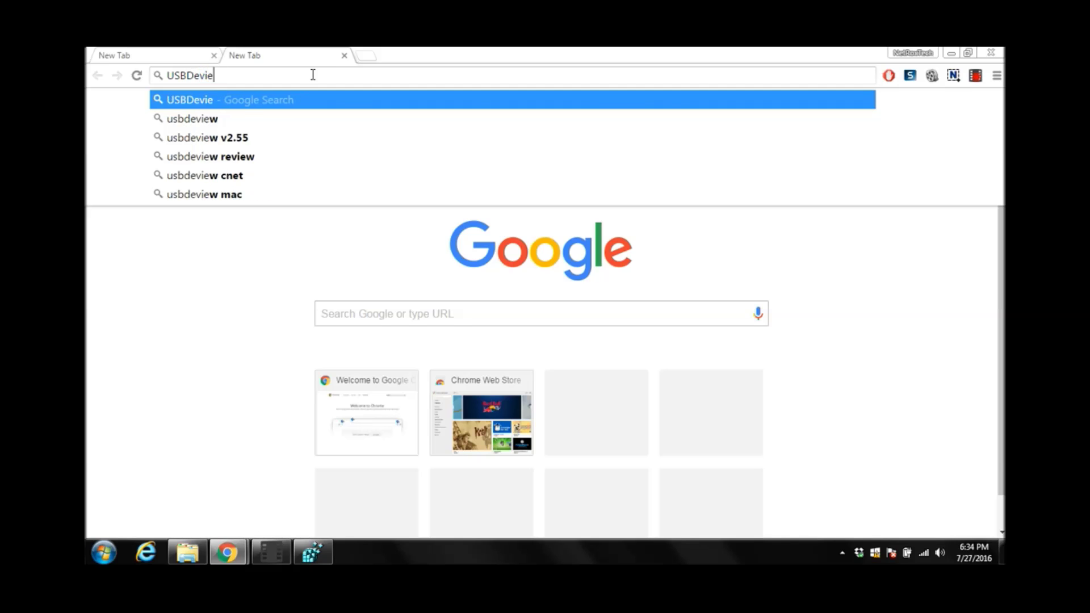
{"action": "key", "text": "Return"}
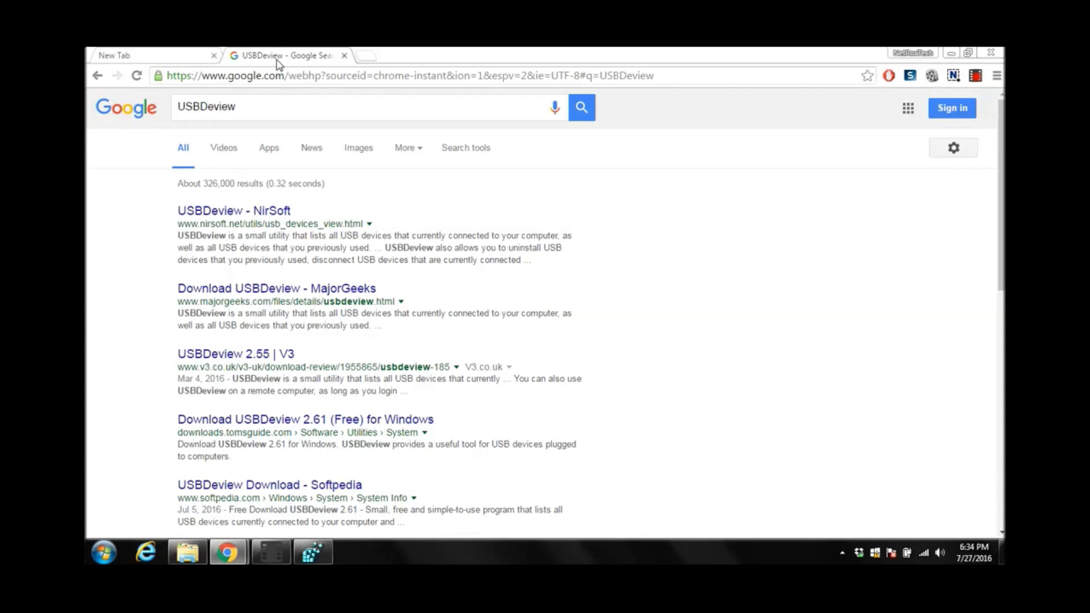
Step: Open the NirSoft USBDeview page and save the x64 download zip to Downloads
{"action": "left_click", "coordinate": [241, 217]}
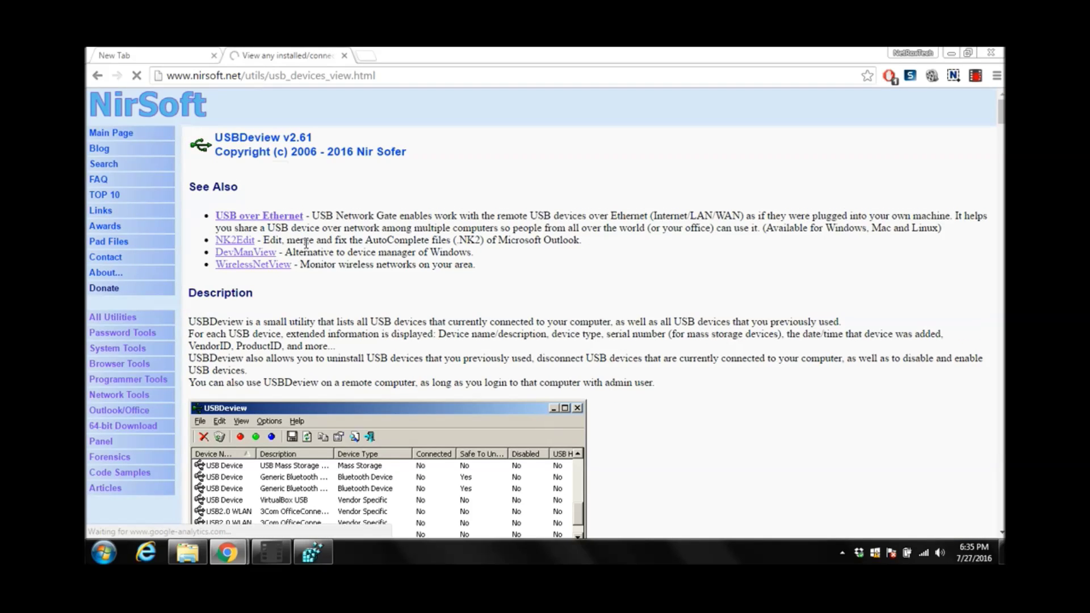
{"action": "scroll", "coordinate": [409, 214], "scroll_direction": "down", "scroll_amount": 5}
{"action": "scroll", "coordinate": [546, 207], "scroll_direction": "down", "scroll_amount": 20}
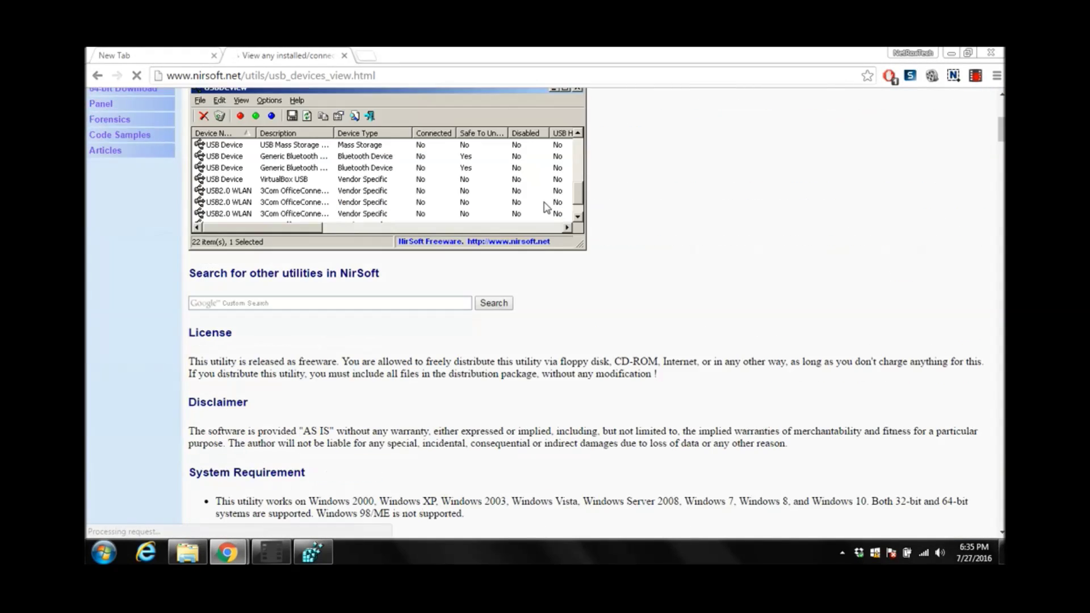
{"action": "scroll", "coordinate": [546, 208], "scroll_direction": "down", "scroll_amount": 20}
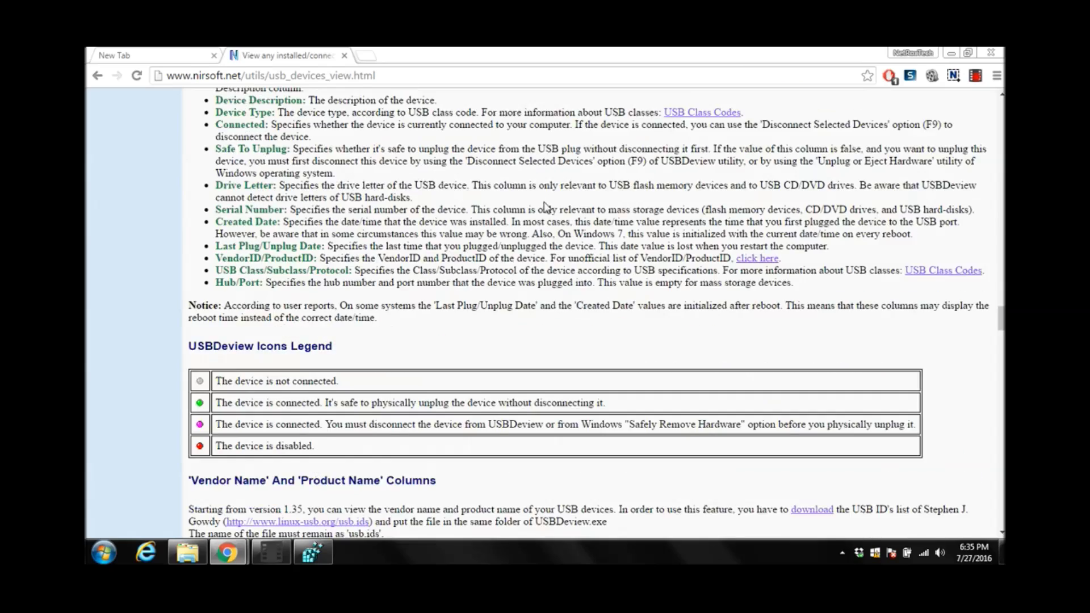
{"action": "scroll", "coordinate": [546, 207], "scroll_direction": "down", "scroll_amount": 7}
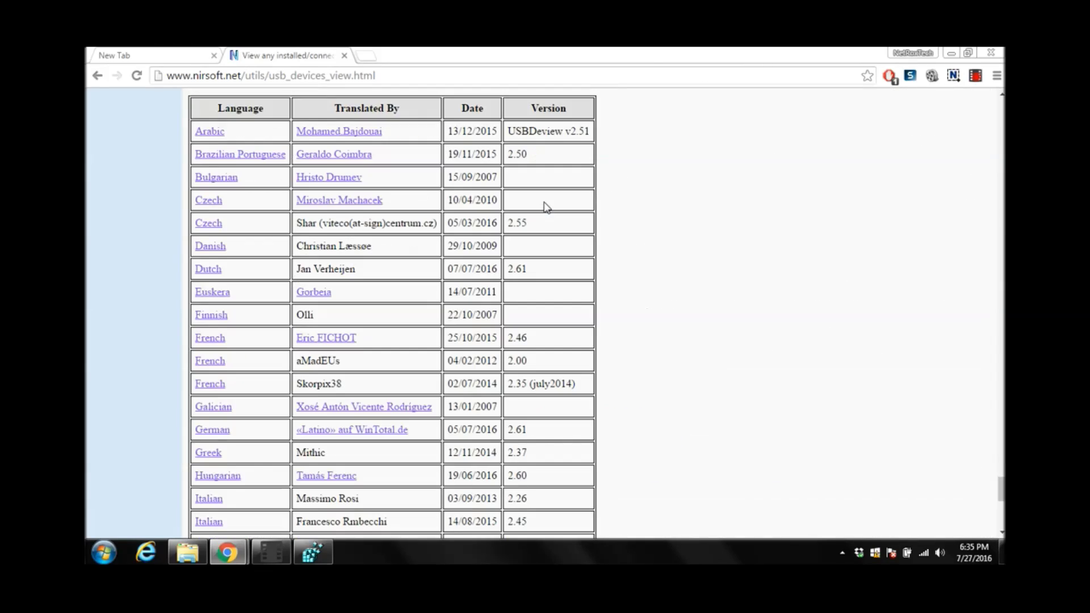
{"action": "scroll", "coordinate": [547, 209], "scroll_direction": "up", "scroll_amount": 5}
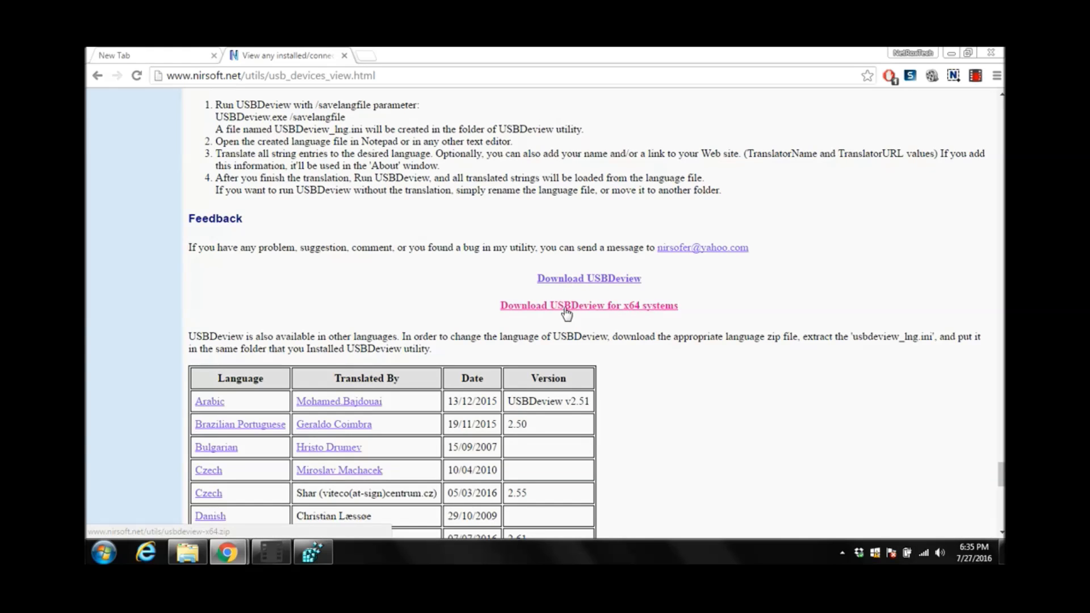
{"action": "left_click", "coordinate": [606, 312]}
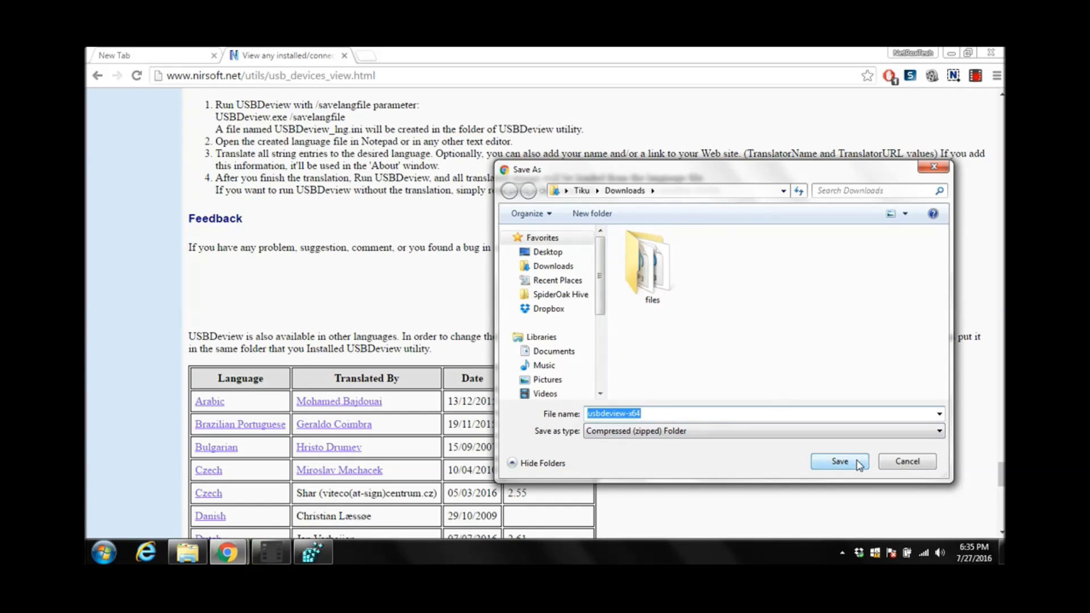
{"action": "left_click", "coordinate": [858, 464]}
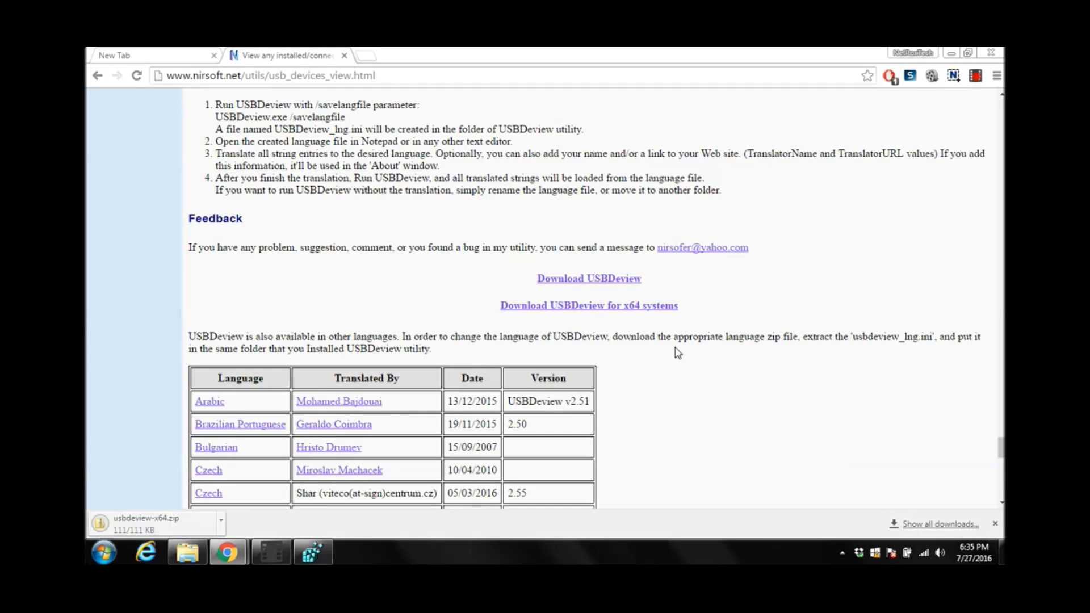
Step: Extract the downloaded usbdeview-x64 zip in Downloads with 7-Zip Extract Here
{"action": "left_click", "coordinate": [221, 523]}
{"action": "left_click", "coordinate": [261, 480]}
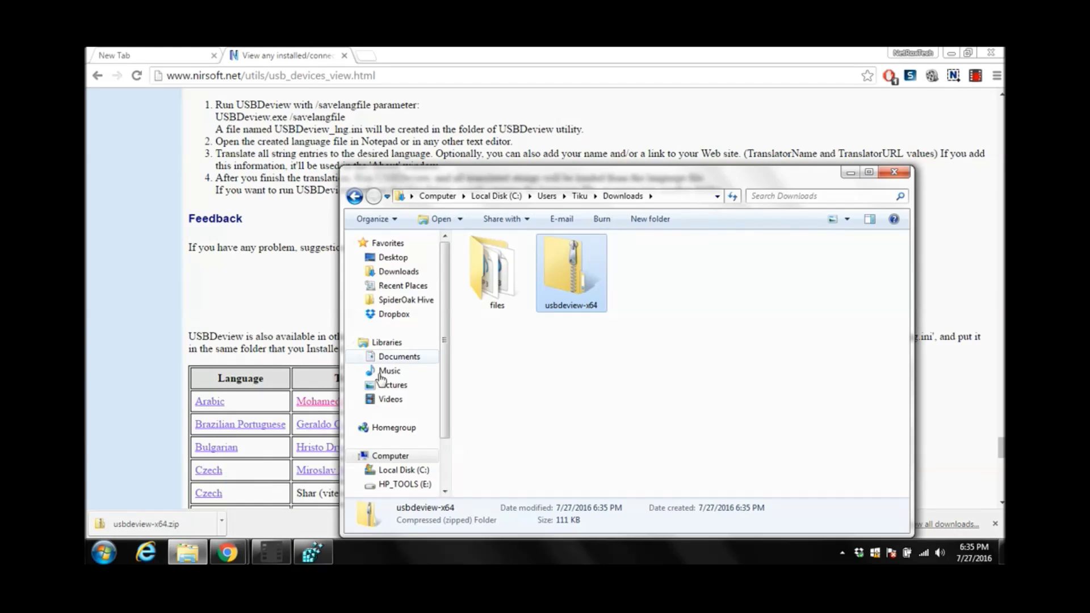
{"action": "right_click", "coordinate": [565, 262]}
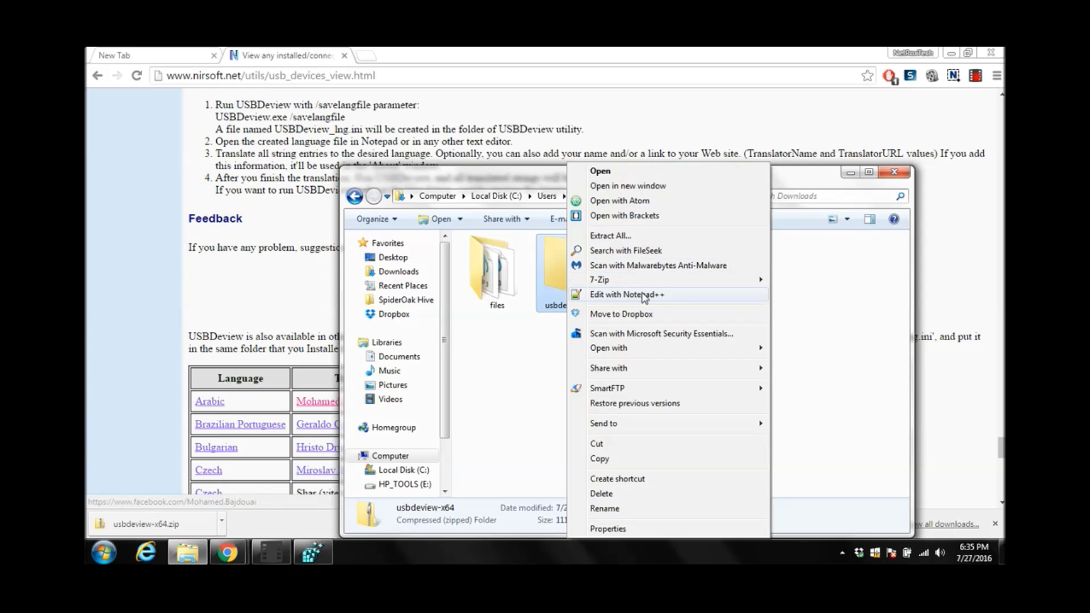
{"action": "mouse_move", "coordinate": [675, 280]}
{"action": "left_click", "coordinate": [811, 309]}
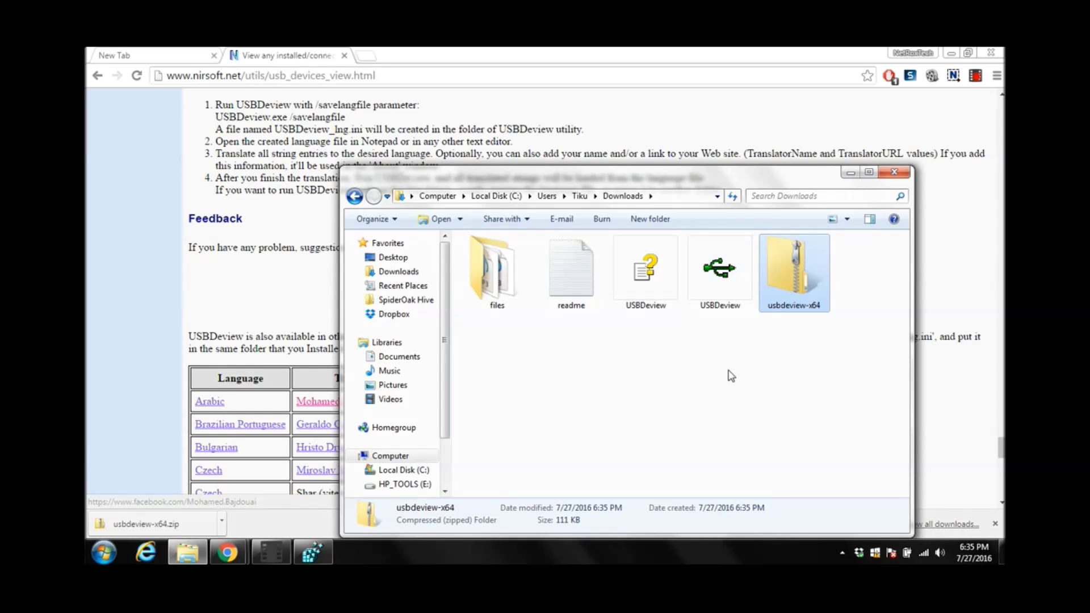
Step: Launch USBDeview.exe and maximize its window
{"action": "left_click", "coordinate": [725, 274]}
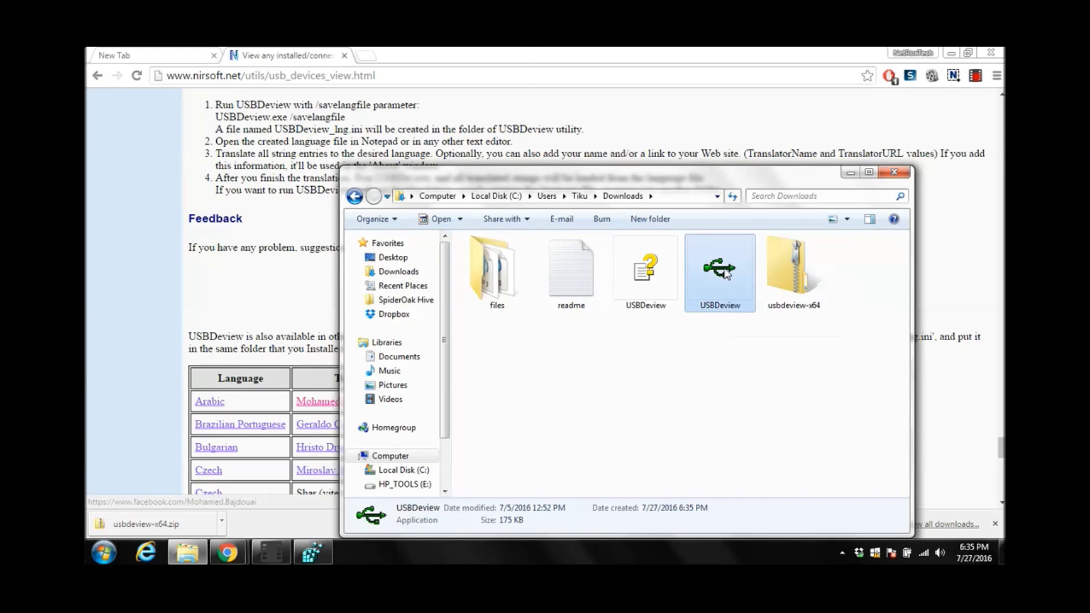
{"action": "double_click", "coordinate": [720, 270]}
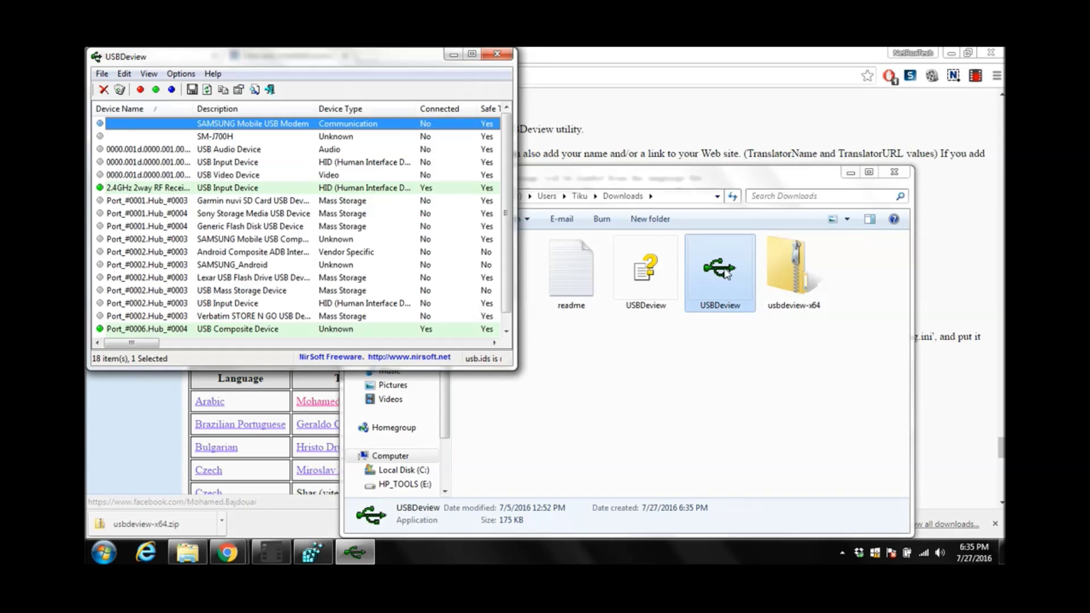
{"action": "left_click", "coordinate": [471, 55]}
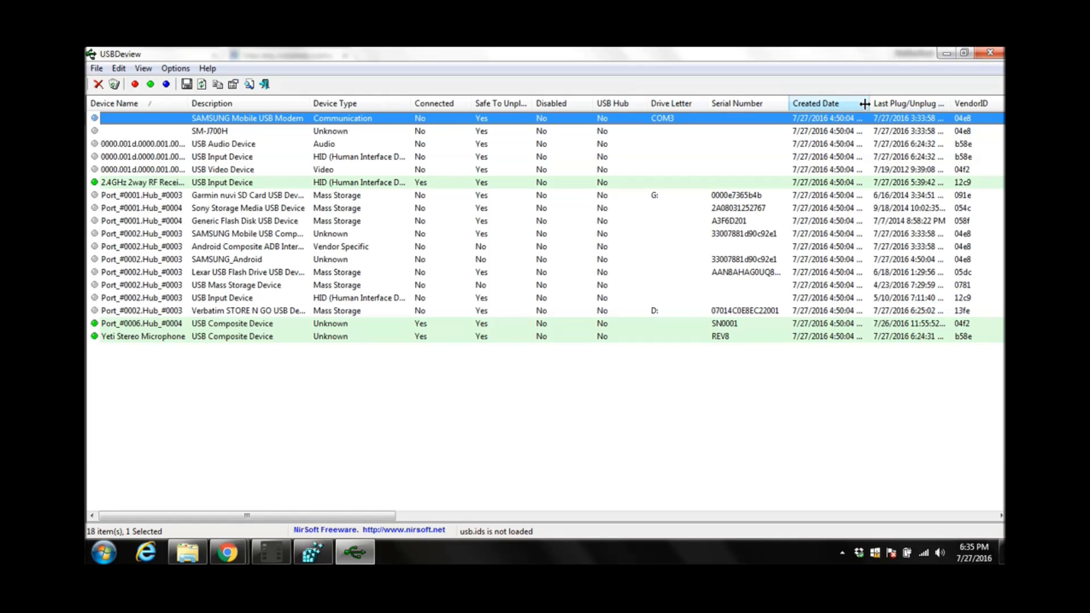
Step: Collapse the Created Date column and auto-fit Last Plug/Unplug Date to full timestamps
{"action": "left_click_drag", "start_coordinate": [864, 103], "coordinate": [727, 106]}
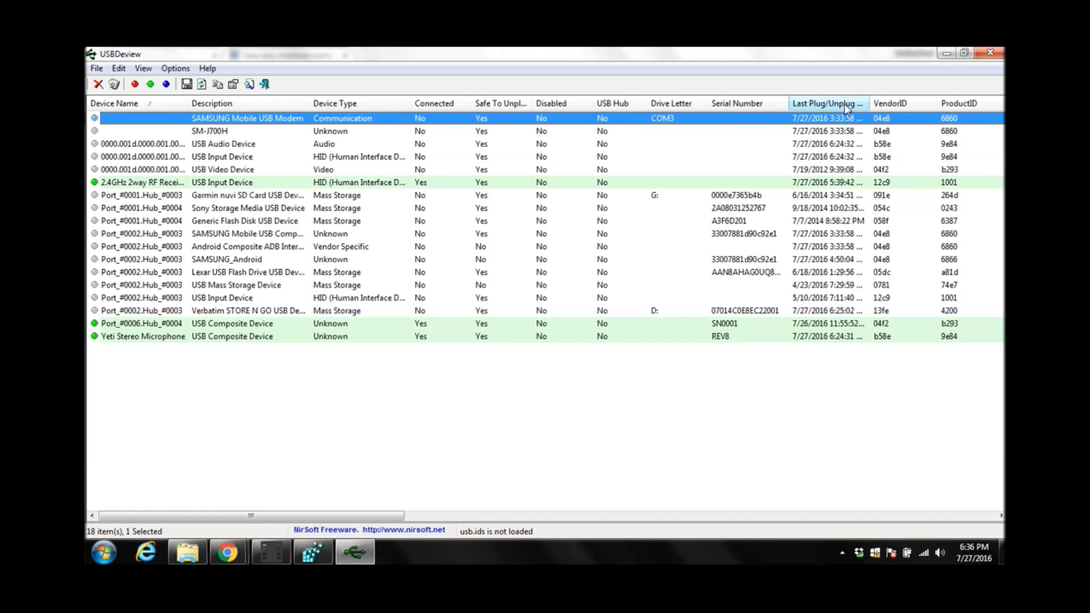
{"action": "double_click", "coordinate": [864, 100]}
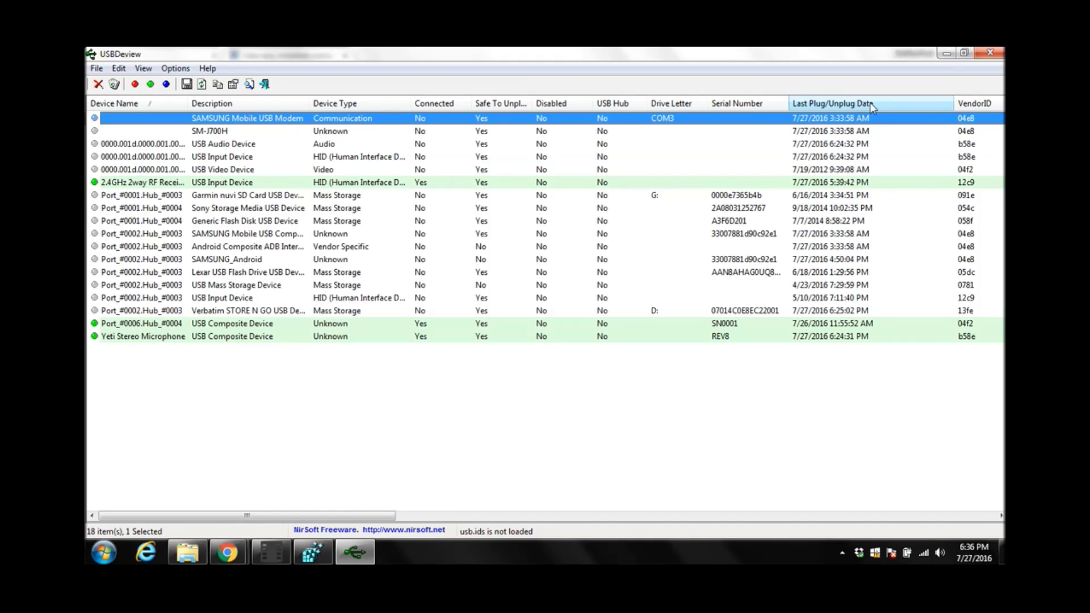